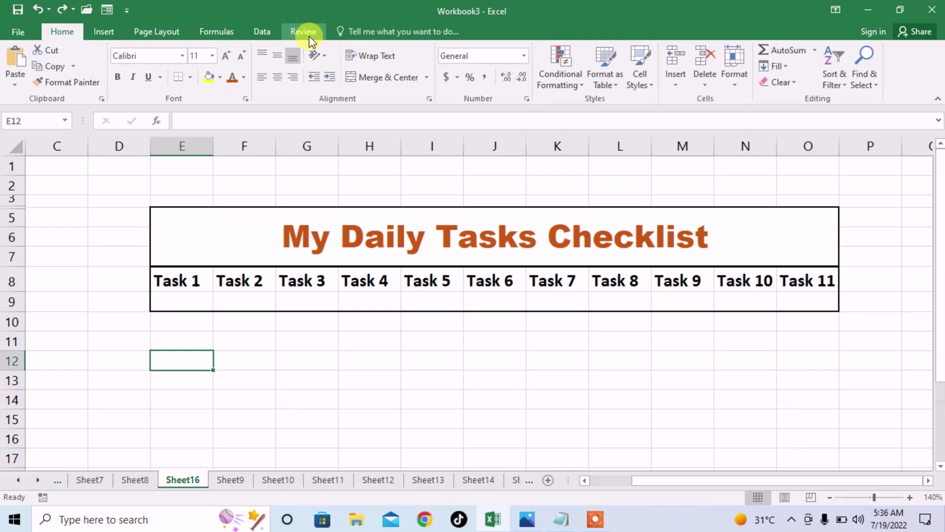
Step: Turn on the Developer ribbon tab in Excel Options' Customize Ribbon settings
{"action": "left_click", "coordinate": [28, 32]}
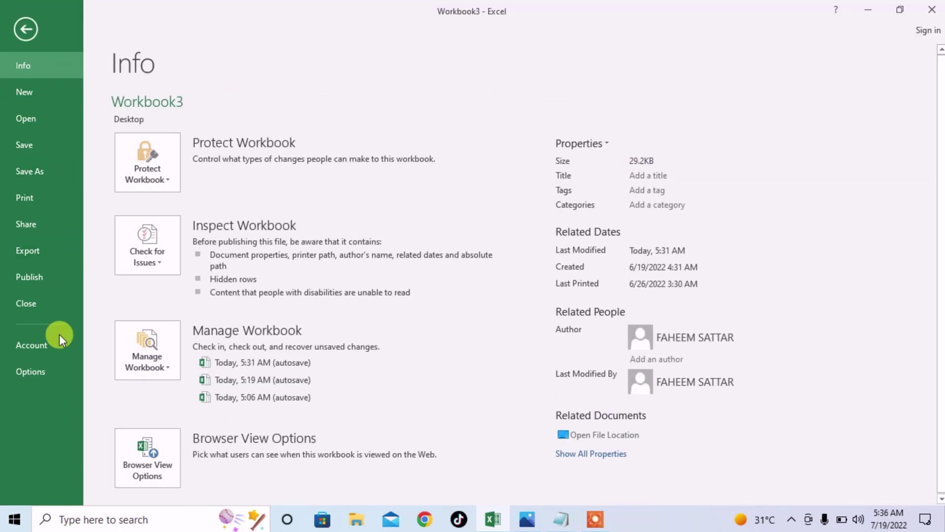
{"action": "left_click", "coordinate": [43, 370]}
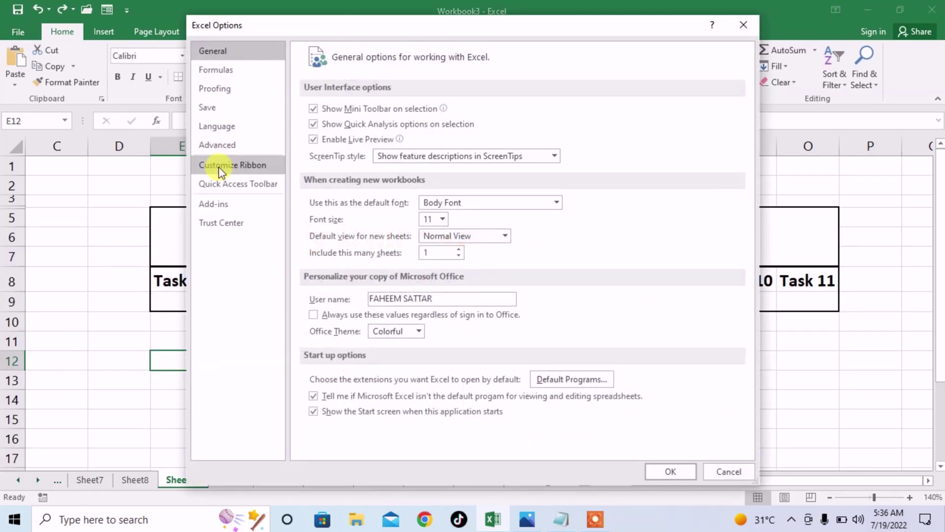
{"action": "left_click", "coordinate": [220, 168]}
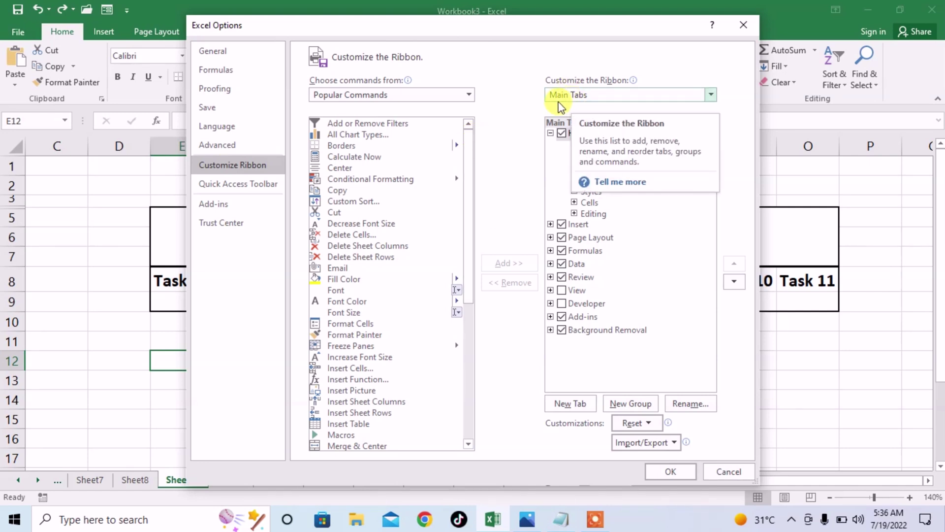
{"action": "left_click", "coordinate": [560, 305]}
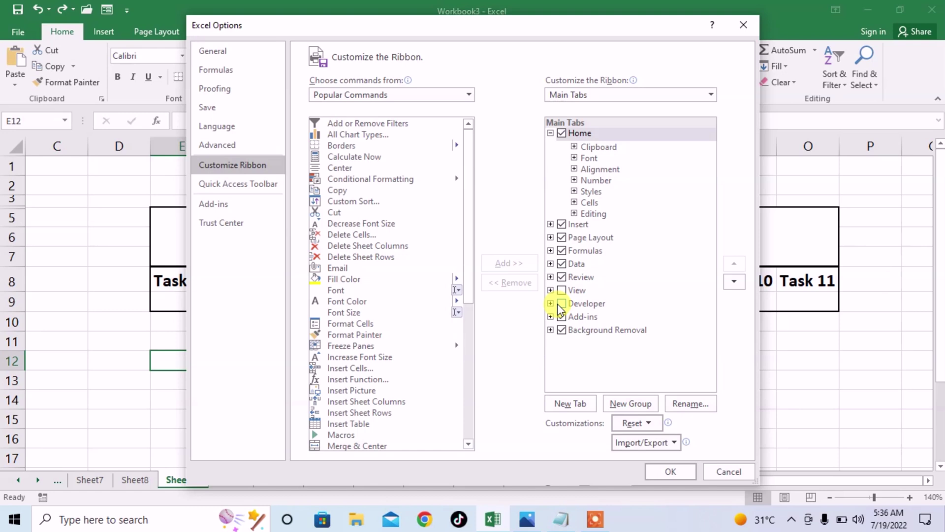
{"action": "left_click", "coordinate": [560, 304]}
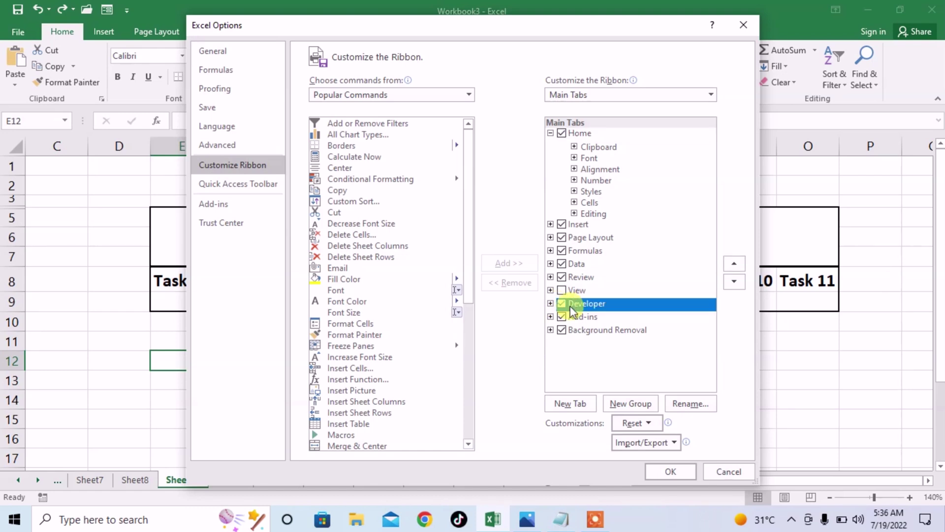
{"action": "left_click", "coordinate": [667, 471]}
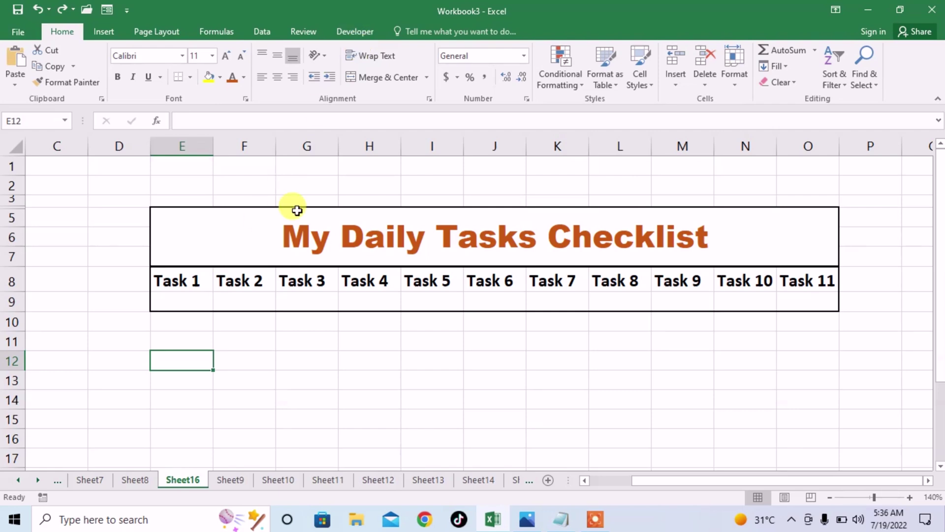
Step: On the Developer tab, select cell E9 under Task 1 and open the Insert controls gallery
{"action": "left_click", "coordinate": [344, 34]}
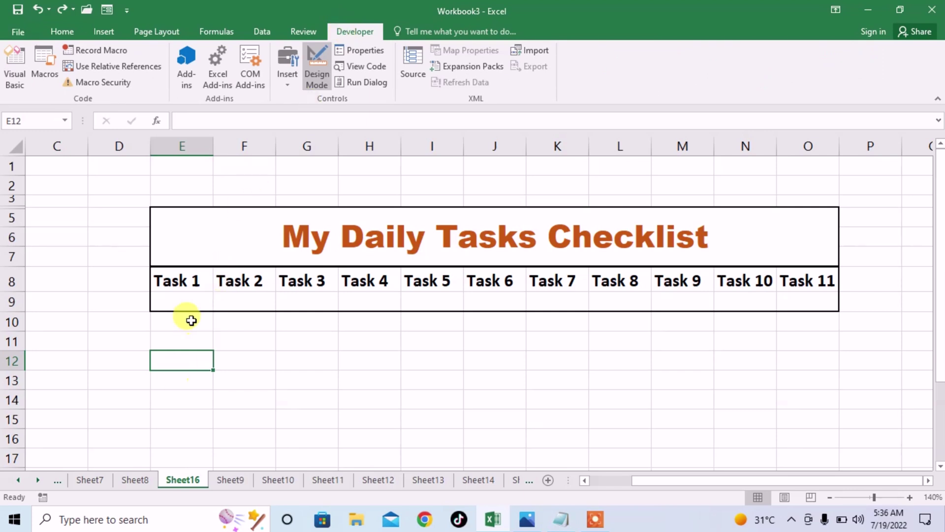
{"action": "left_click", "coordinate": [190, 304]}
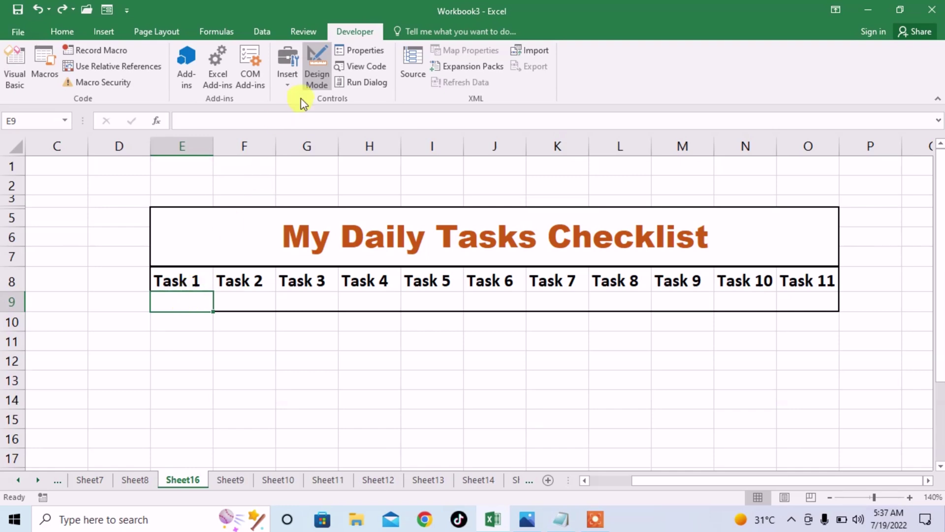
{"action": "left_click", "coordinate": [287, 75]}
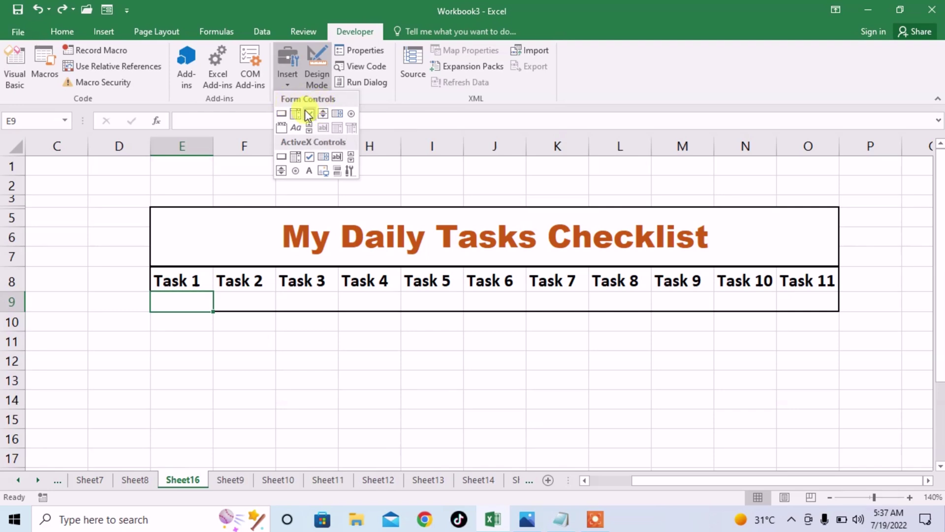
Step: Draw a Form Controls check box and position it inside cell E9
{"action": "left_click", "coordinate": [308, 114]}
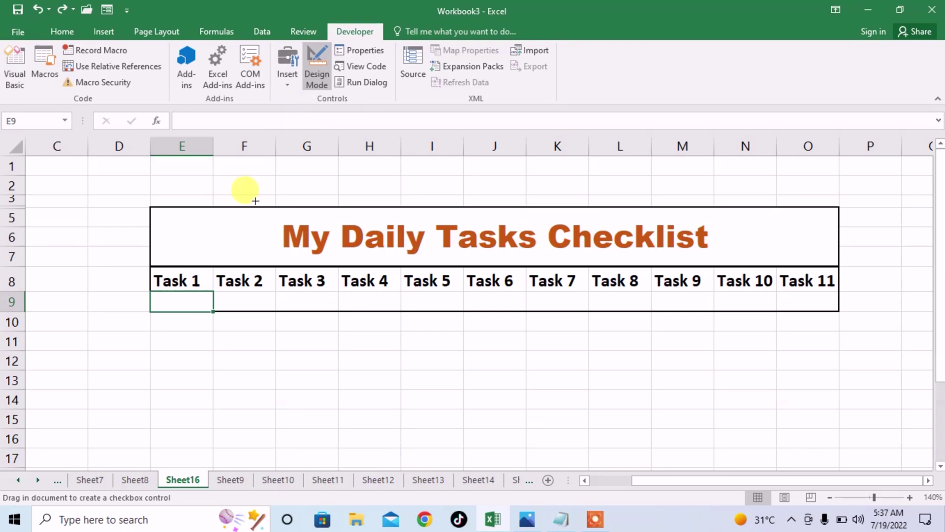
{"action": "left_click", "coordinate": [178, 301]}
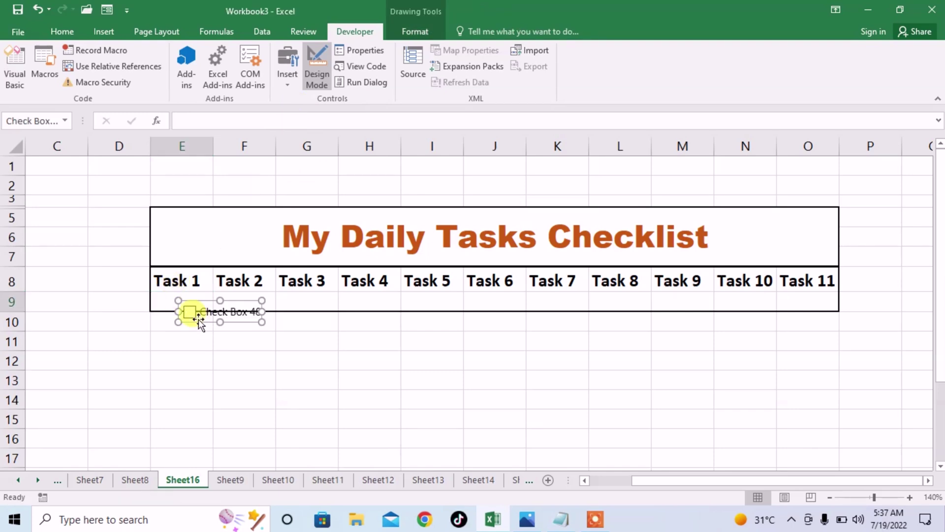
{"action": "left_click_drag", "start_coordinate": [193, 313], "coordinate": [176, 301]}
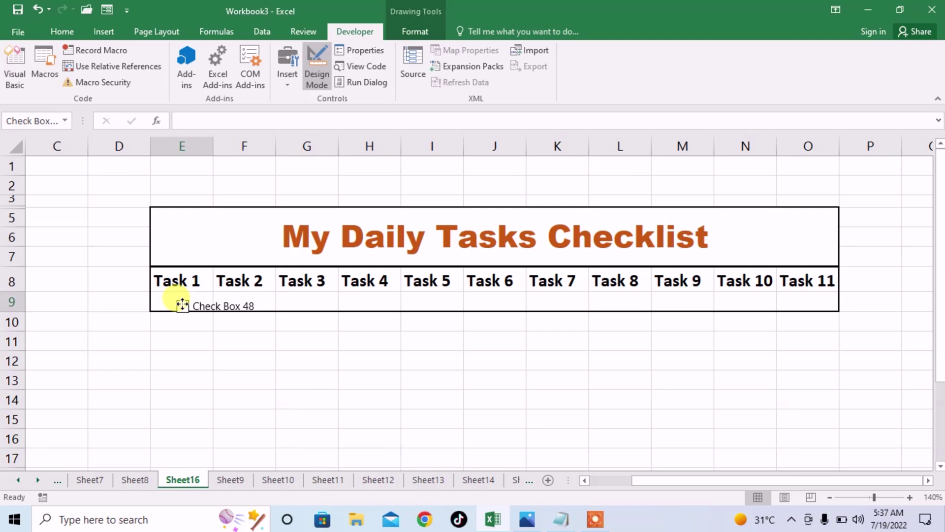
{"action": "left_click", "coordinate": [176, 301]}
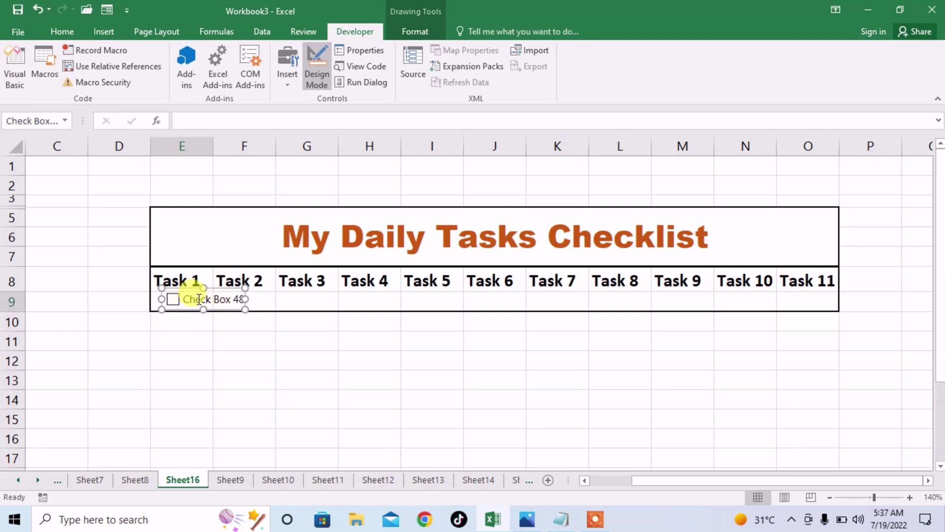
Step: Erase the 'Check Box 48' label text from the Task 1 checkbox
{"action": "right_click", "coordinate": [199, 300]}
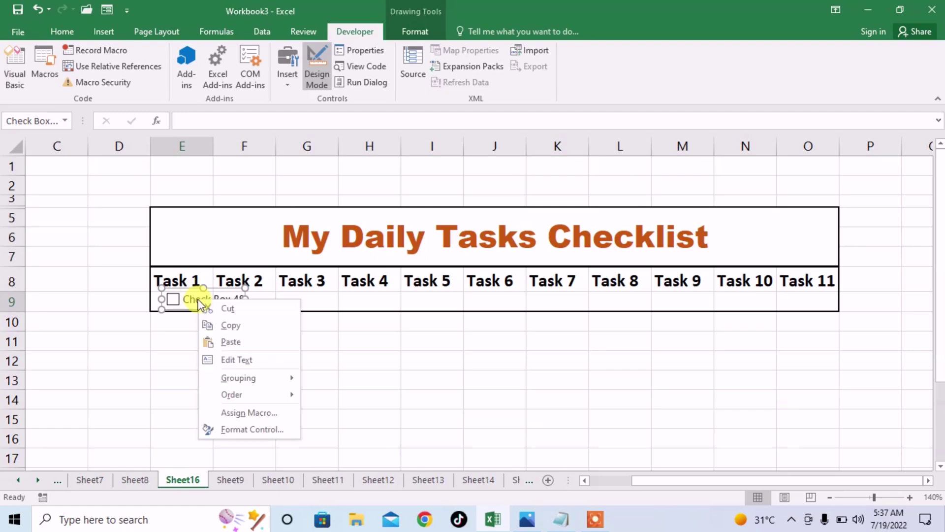
{"action": "left_click", "coordinate": [228, 362]}
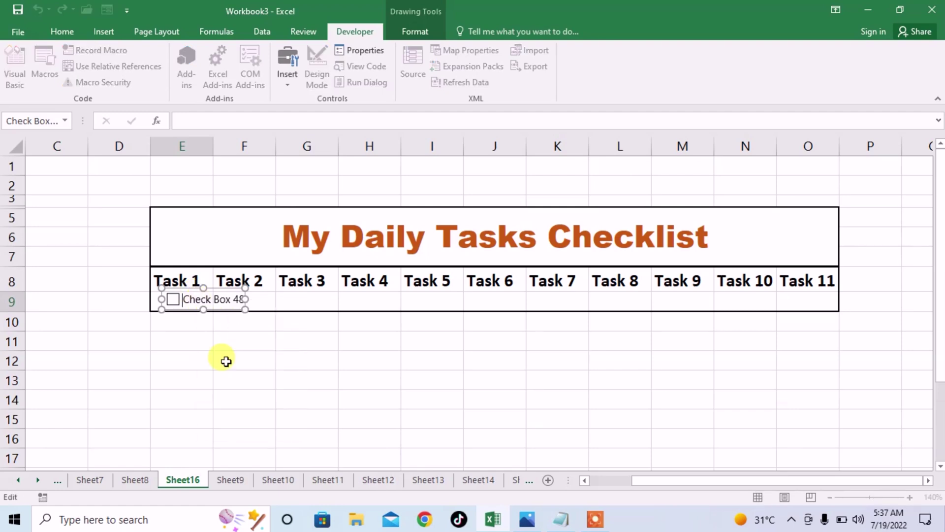
{"action": "key", "text": "ctrl+Right"}
{"action": "key", "text": "ctrl+Right"}
{"action": "key", "text": "BackSpace"}
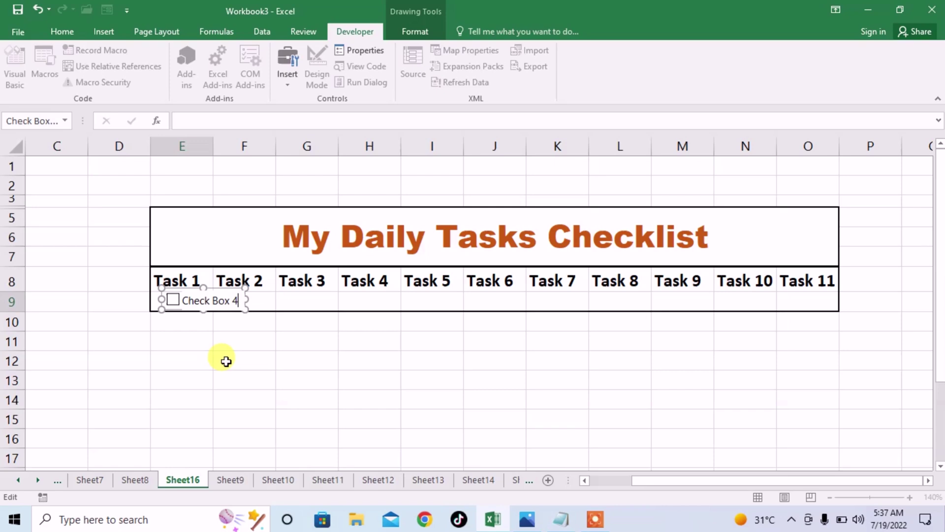
{"action": "key", "text": "BackSpace"}
{"action": "key", "text": "BackSpace"}
{"action": "key", "text": "BackSpace"}
{"action": "key", "text": "BackSpace"}
{"action": "key", "text": "BackSpace"}
{"action": "key", "text": "BackSpace"}
{"action": "key", "text": "BackSpace"}
{"action": "key", "text": "BackSpace"}
{"action": "key", "text": "BackSpace"}
Step: Toggle the Task 1 checkbox on and off to test it, leaving it ticked
{"action": "left_click", "coordinate": [279, 340]}
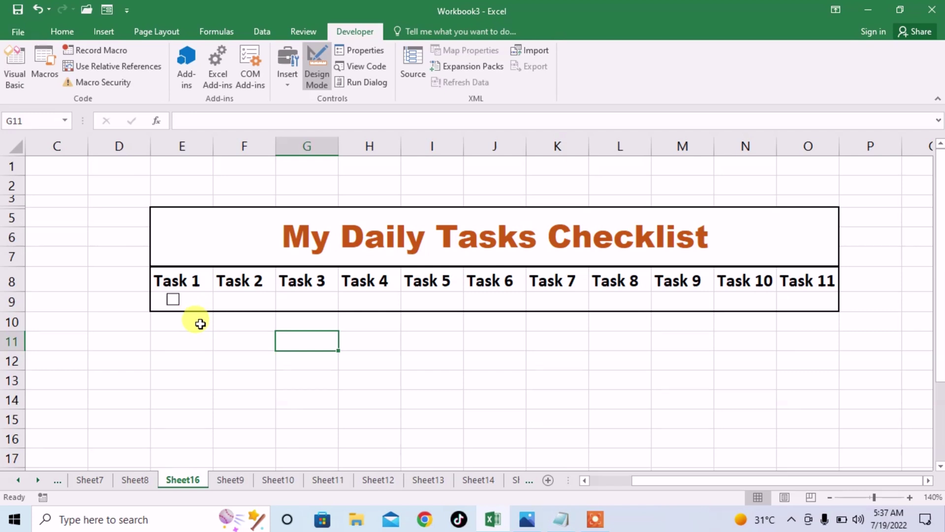
{"action": "left_click", "coordinate": [176, 310]}
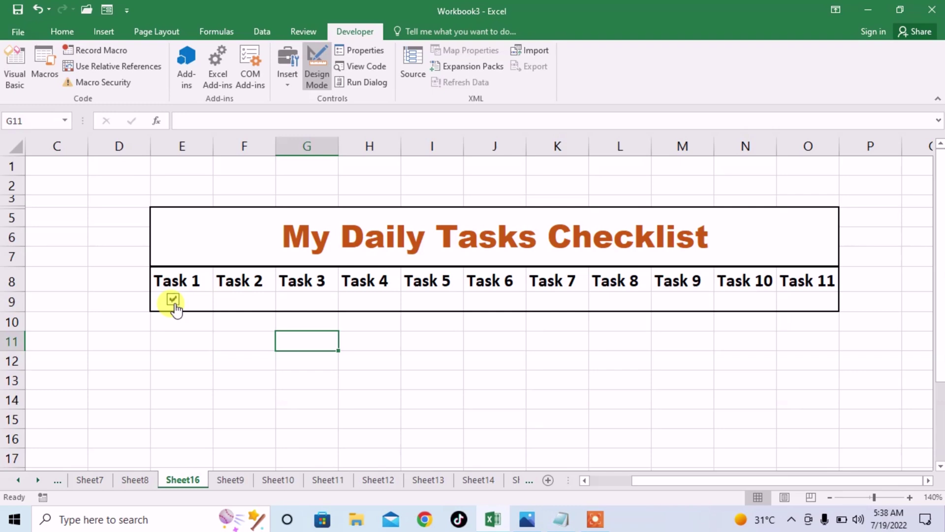
{"action": "left_click", "coordinate": [176, 310]}
{"action": "left_click", "coordinate": [173, 301]}
{"action": "left_click", "coordinate": [191, 320]}
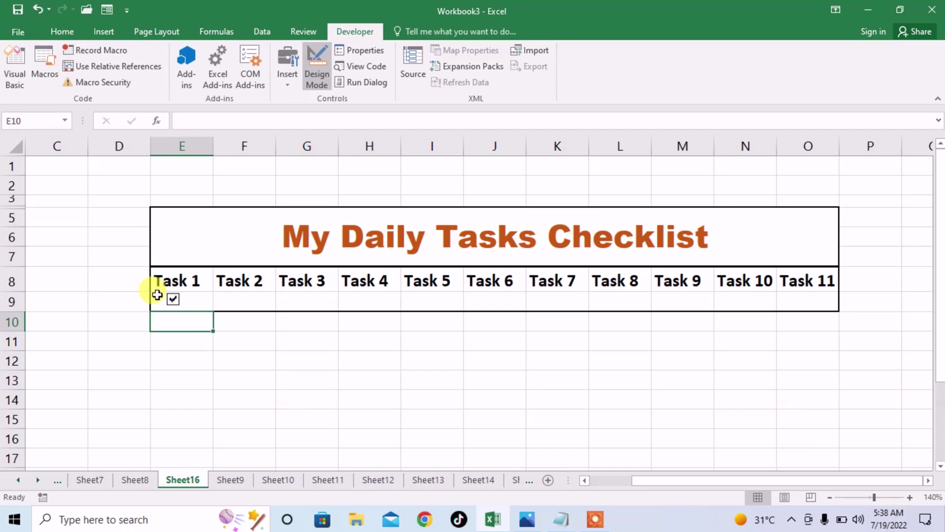
Step: Fill the E9 checkbox across to O9 for Tasks 1–11, then untick Task 4
{"action": "left_click", "coordinate": [157, 295]}
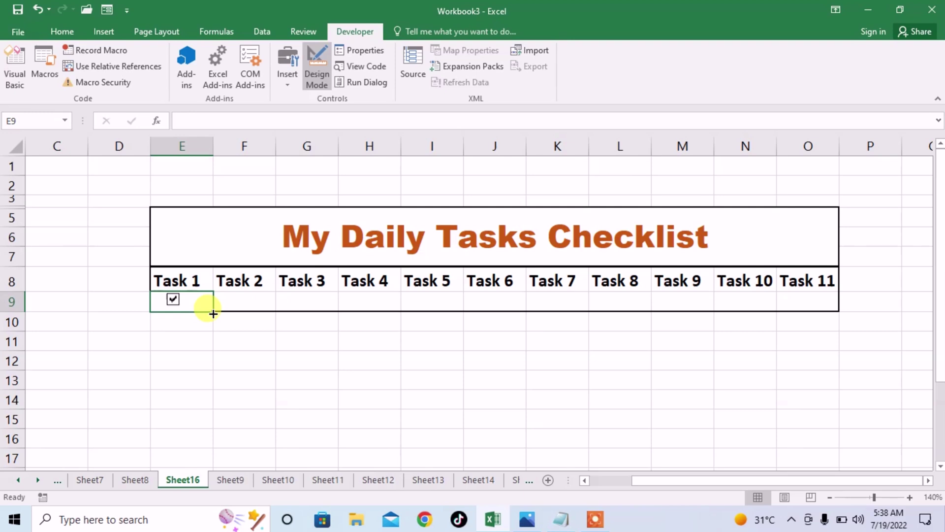
{"action": "left_click_drag", "start_coordinate": [214, 314], "coordinate": [213, 313]}
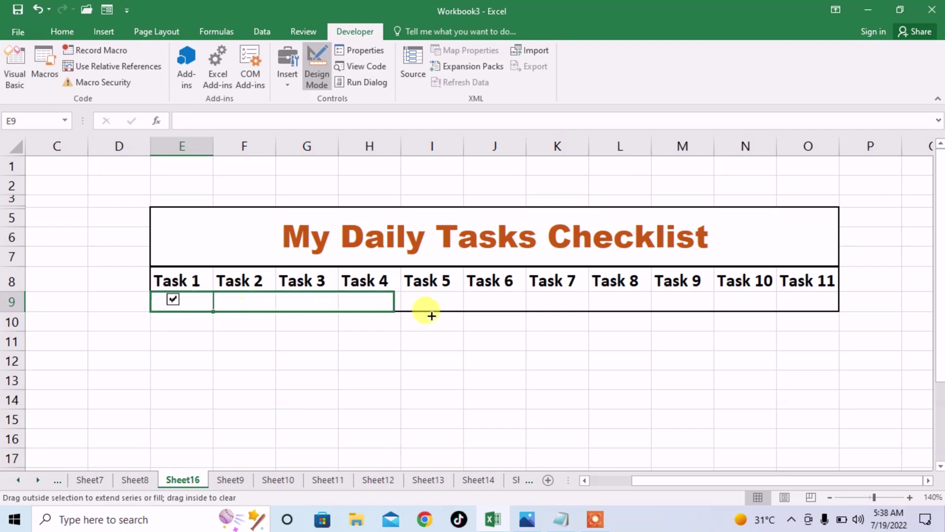
{"action": "left_click_drag", "start_coordinate": [214, 314], "coordinate": [824, 304]}
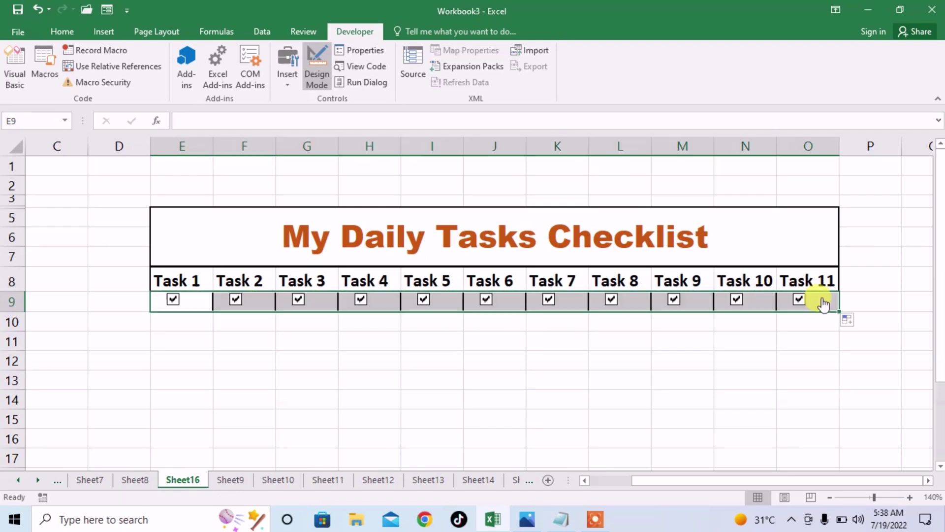
{"action": "left_click", "coordinate": [429, 347]}
{"action": "left_click", "coordinate": [359, 301]}
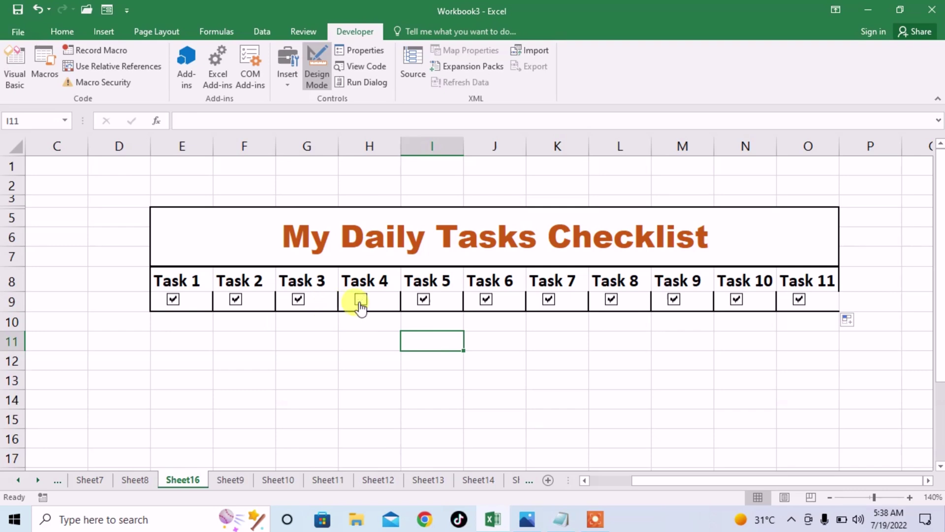
Step: Untick the Task 7 and Task 9 checkboxes
{"action": "left_click", "coordinate": [548, 301]}
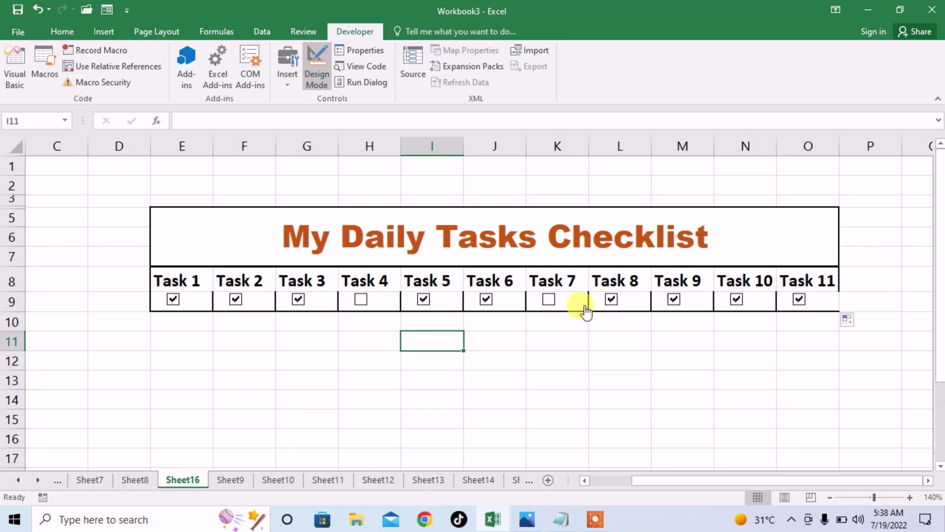
{"action": "left_click", "coordinate": [678, 303]}
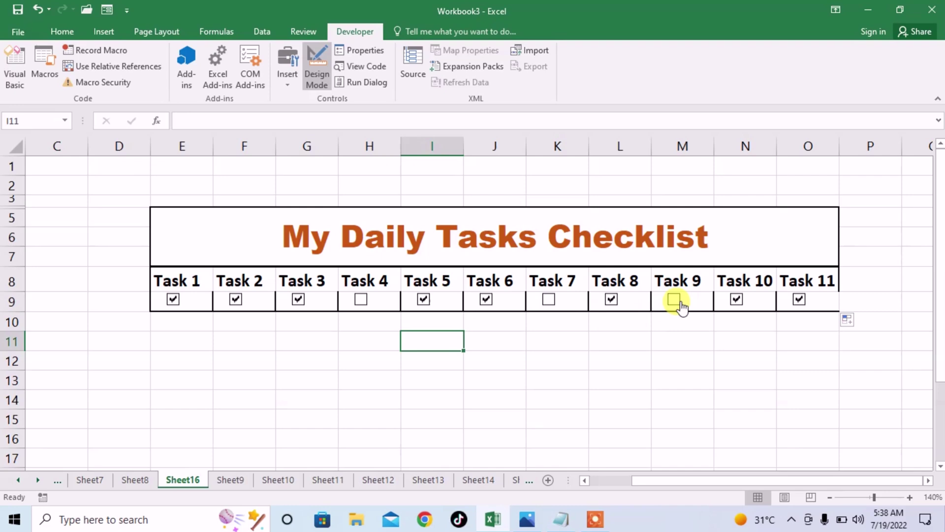